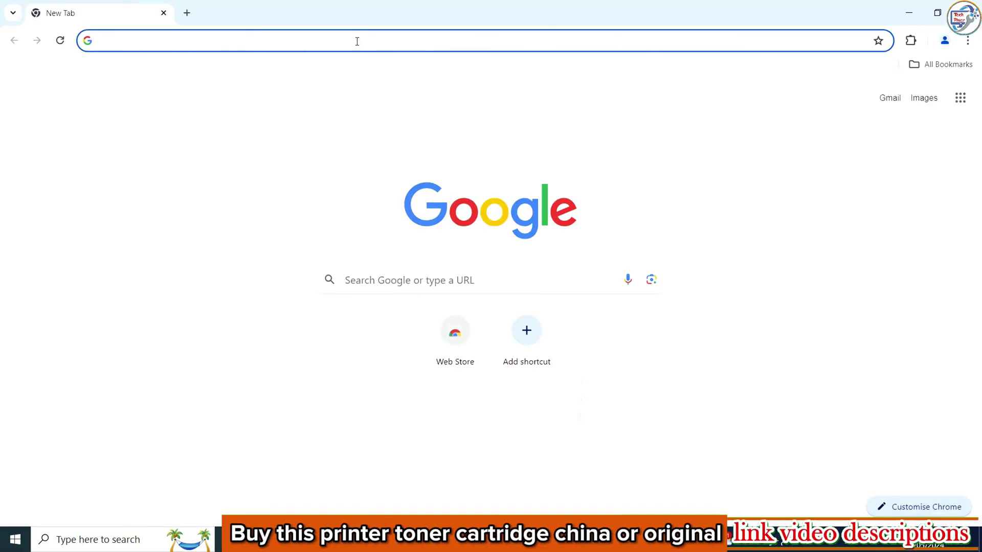
- Enter the search 'hp neverstop laser 1200w driver' in the Chrome address bar
click(357, 41)
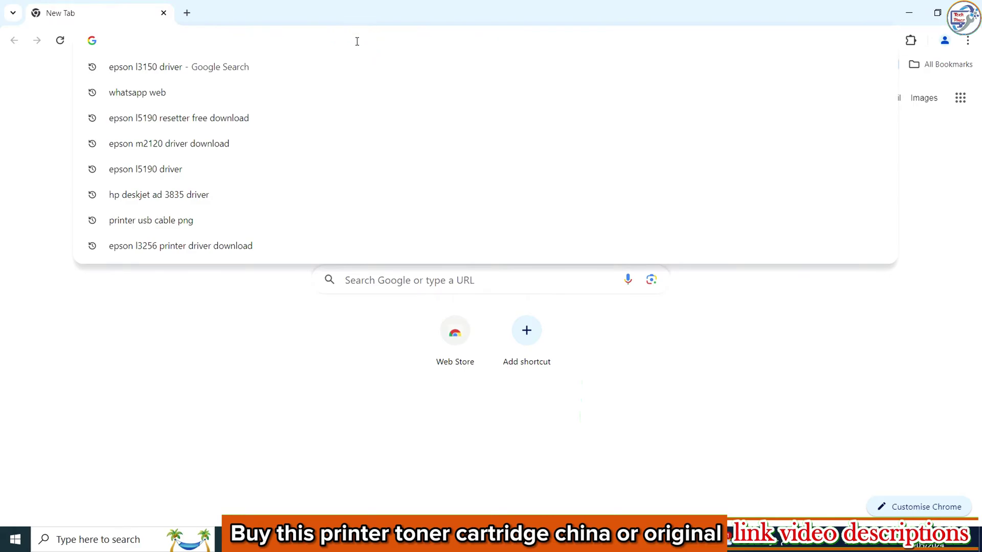
text(hp ne)
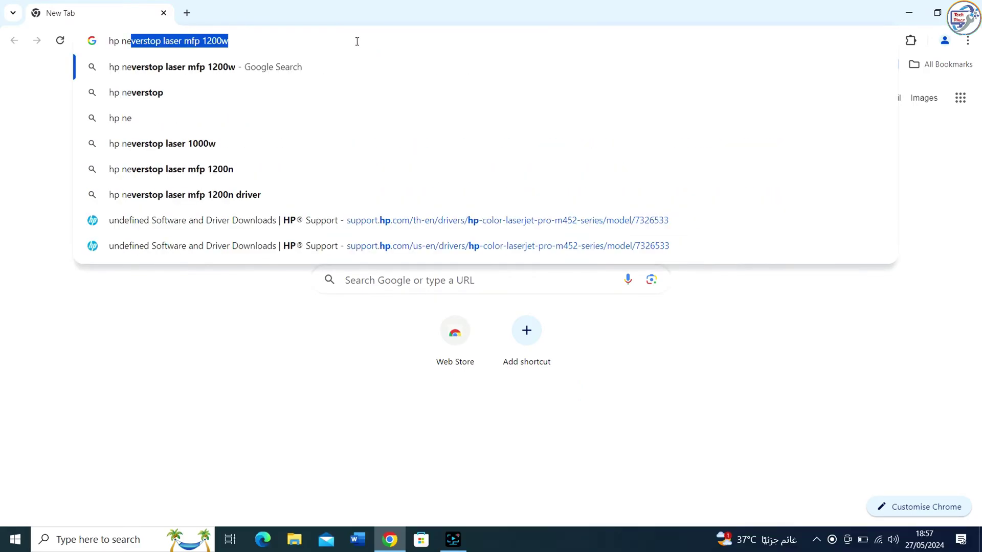
text(verstop )
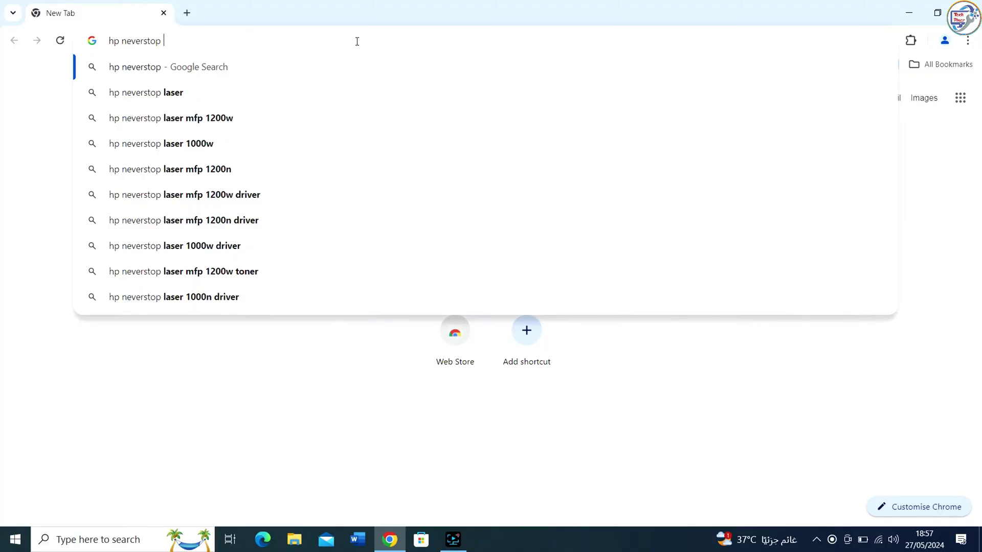
text(laser)
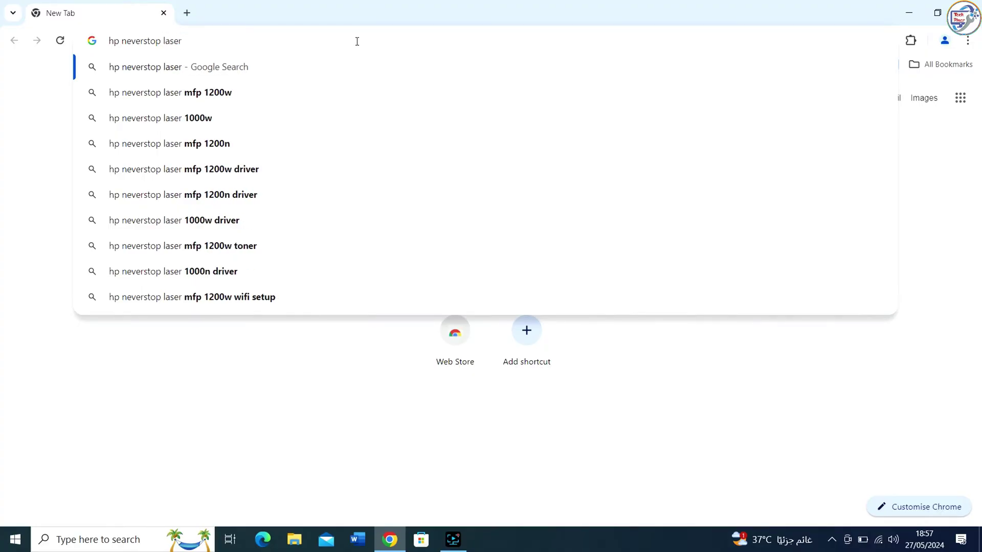
text( 1200w)
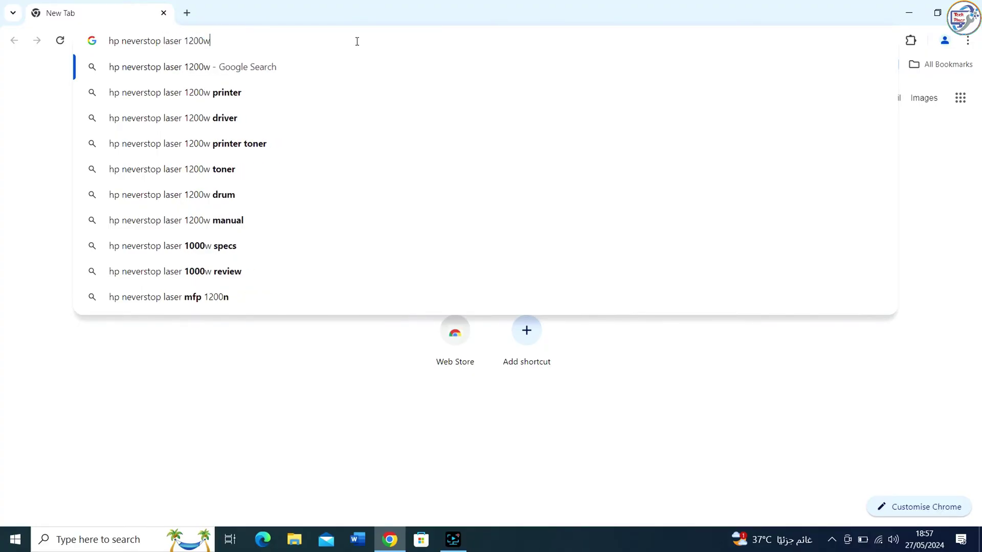
text( driver)
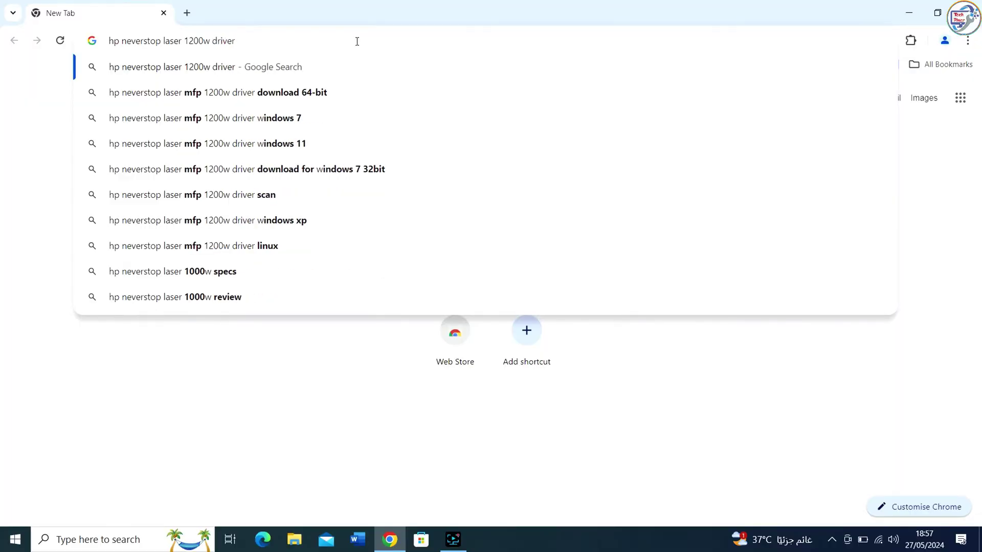
- Open HP's official 1200w driver page and expand Driver > Basic Drivers to the 62.2 MB driver
key(Return)
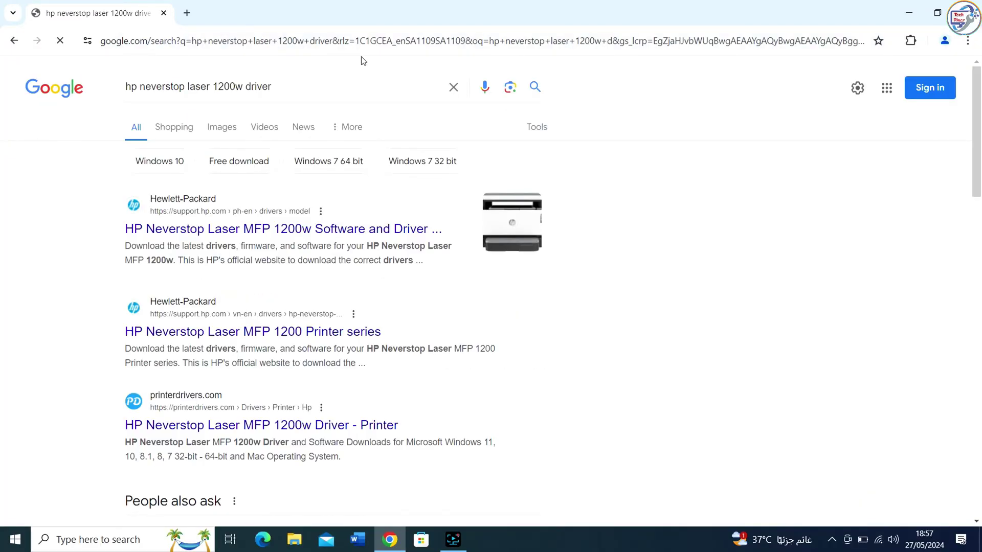
click(168, 231)
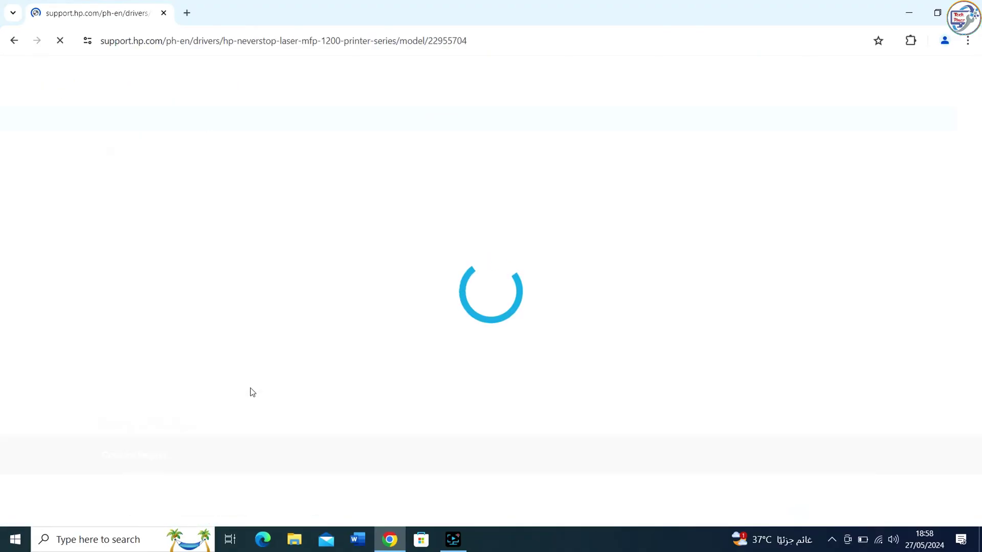
scroll(242, 313, down, 11)
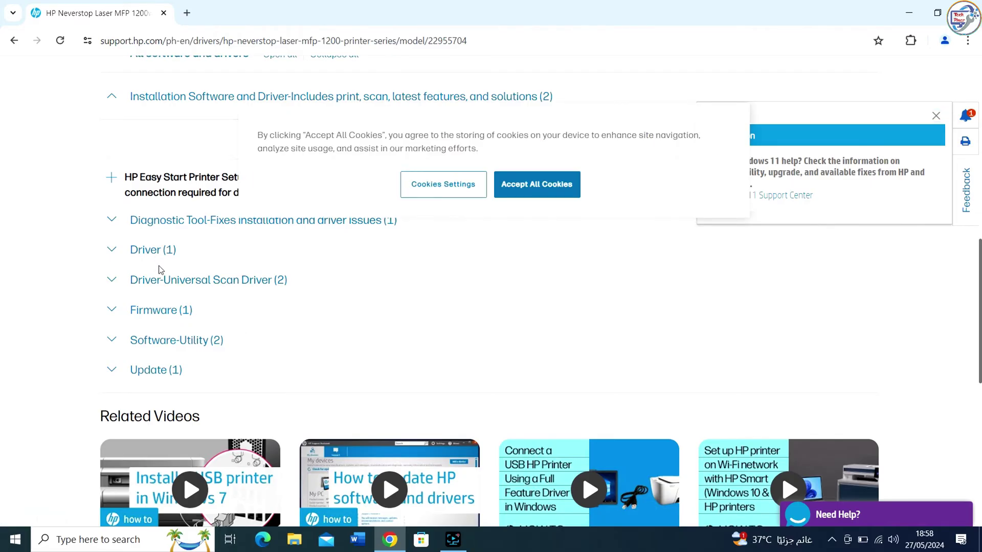
click(219, 282)
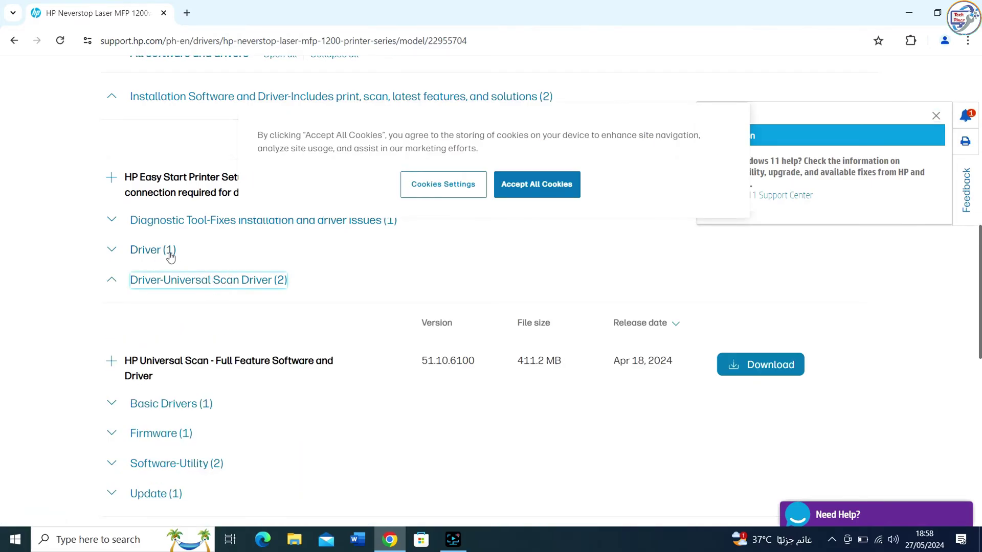
click(149, 249)
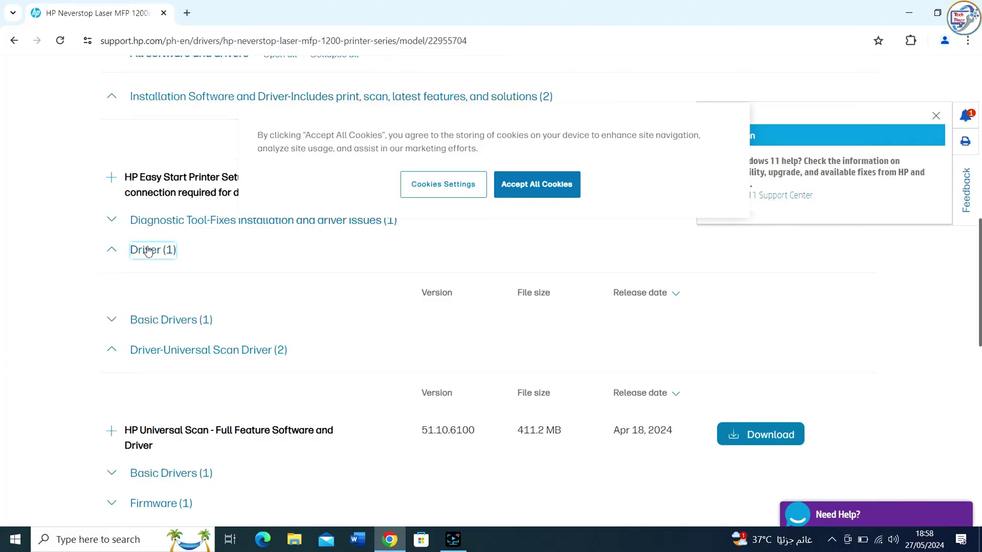
click(192, 322)
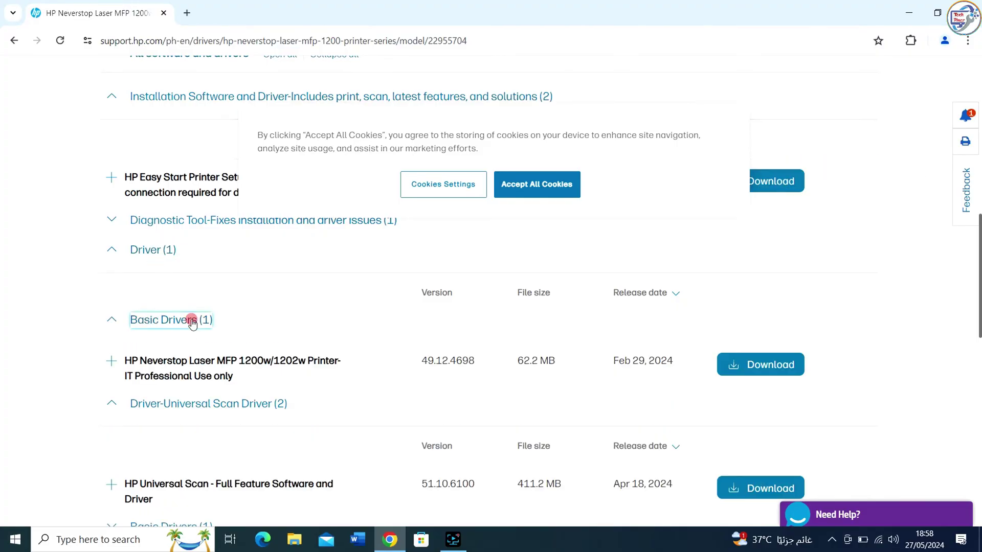
triple_click(563, 360)
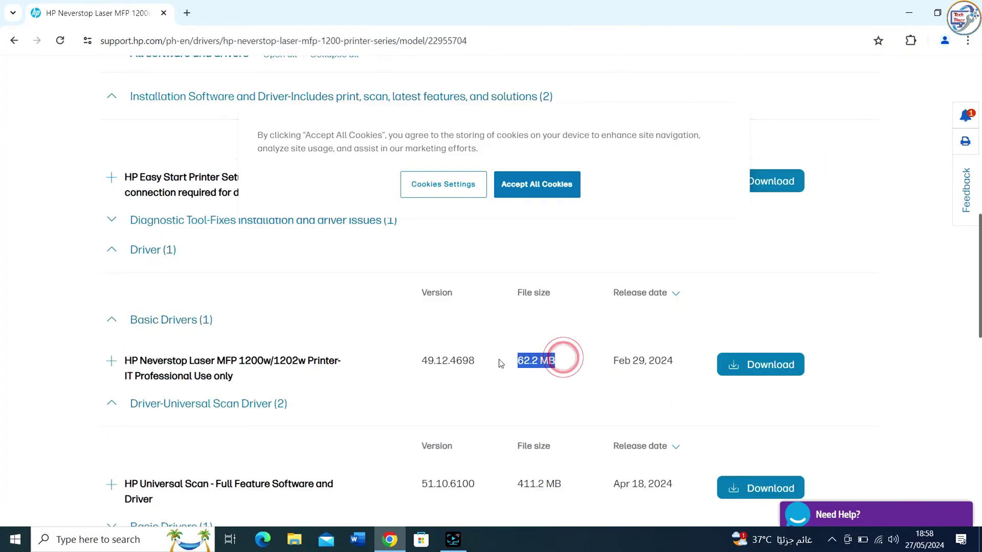
- Download the basic driver, reuse the already-downloaded file, and launch the installer package
click(765, 365)
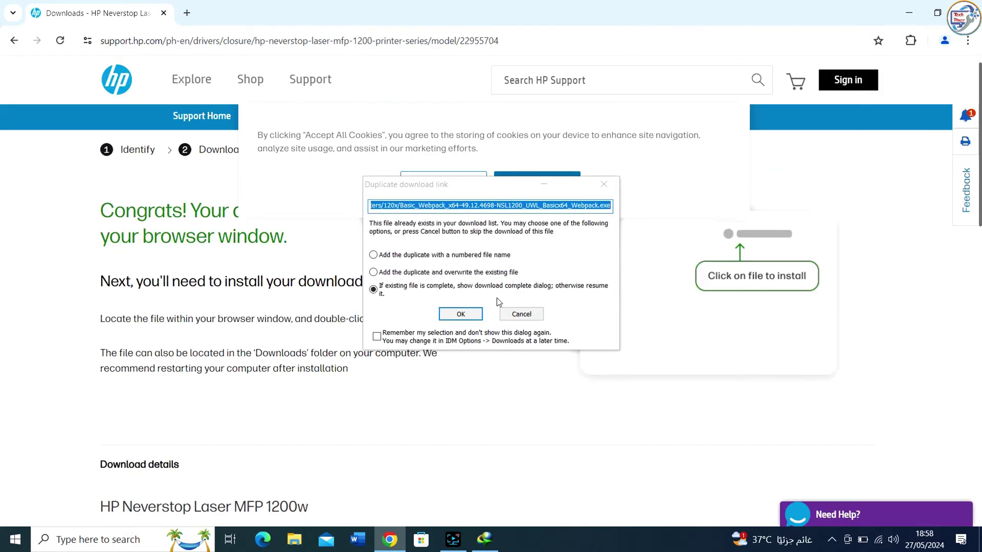
click(460, 314)
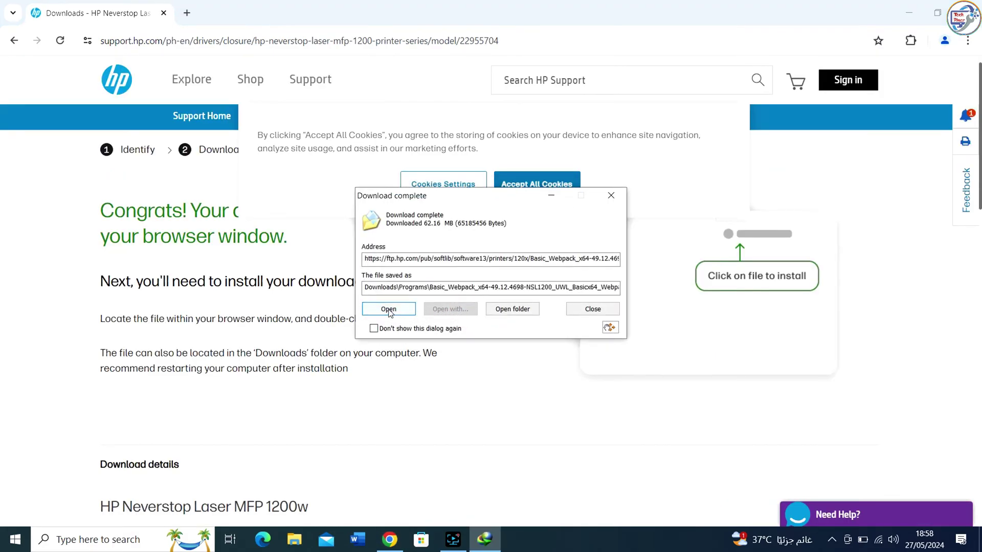
click(388, 310)
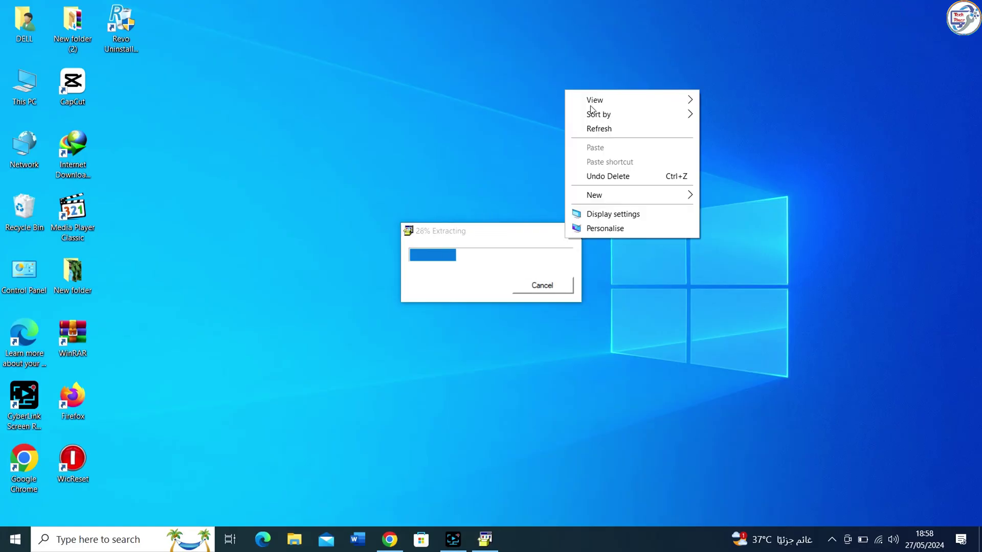
click(609, 128)
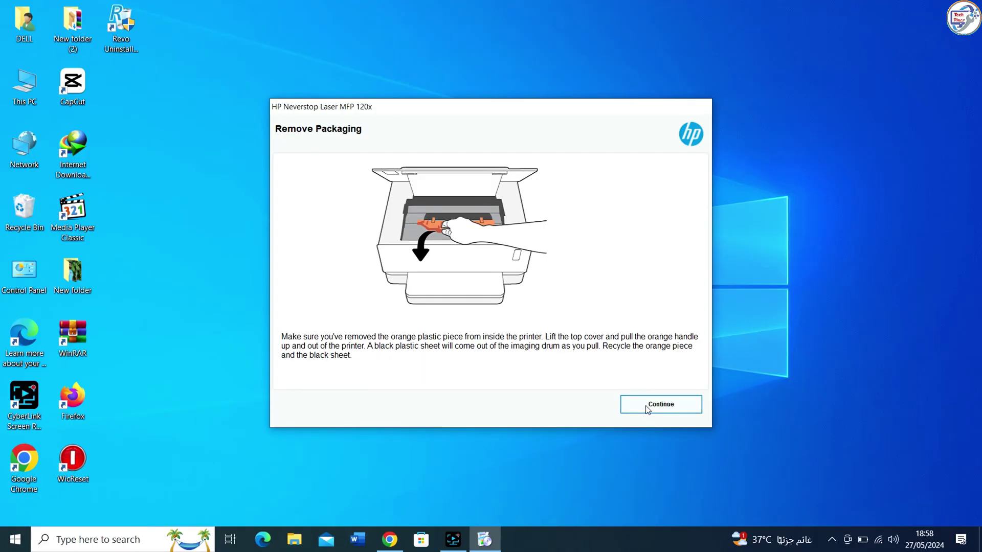
- Start the installation, accept the agreements, and decline sharing printer analytics and application data
click(644, 405)
click(654, 406)
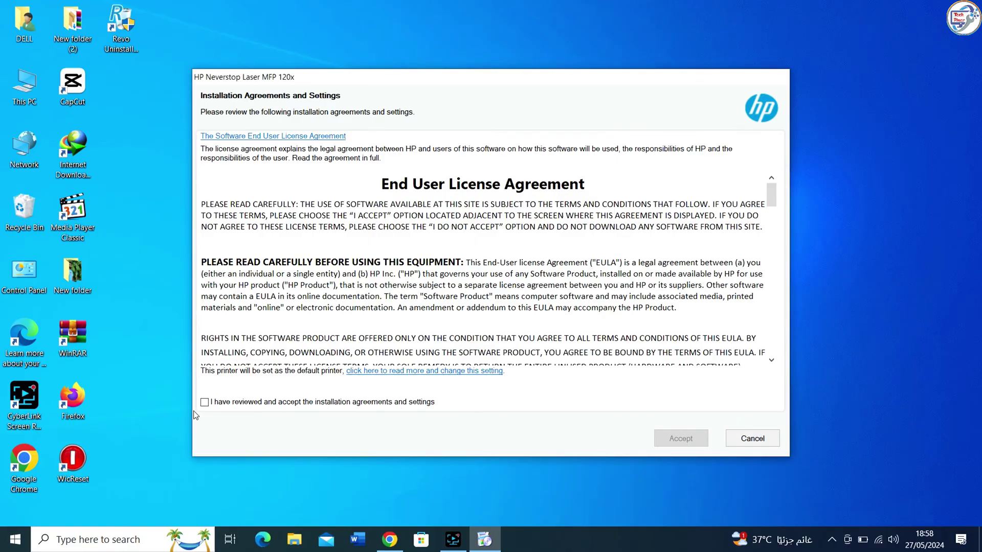
click(209, 406)
click(680, 438)
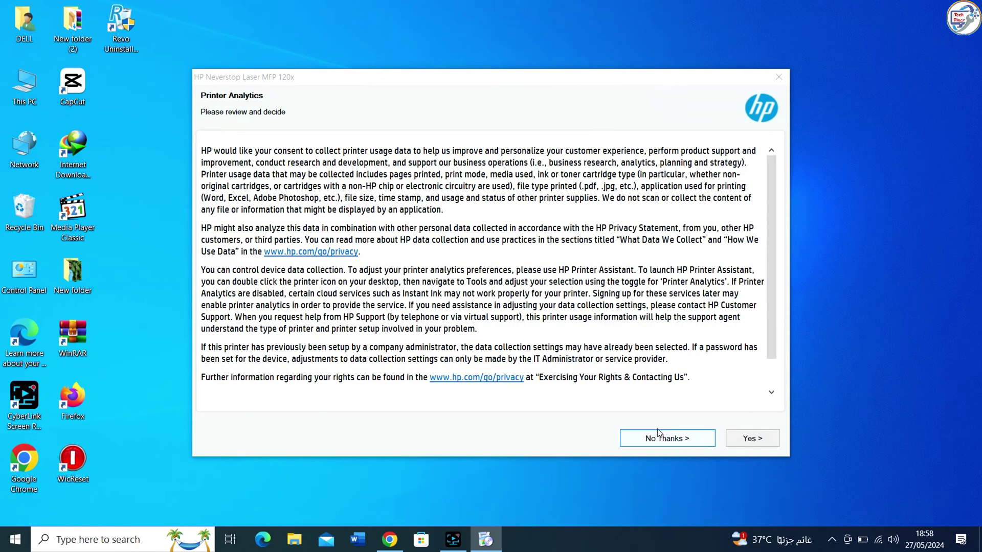
click(701, 443)
click(699, 440)
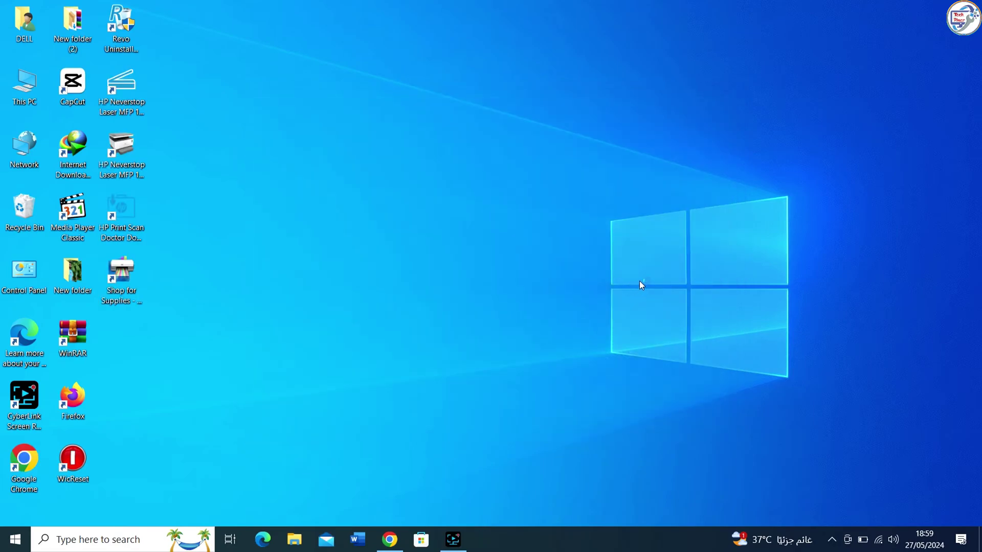
- Choose Automatic Setup (Recommended) and proceed to the network check, reviewing available Wi-Fi networks
right_click(536, 143)
click(566, 175)
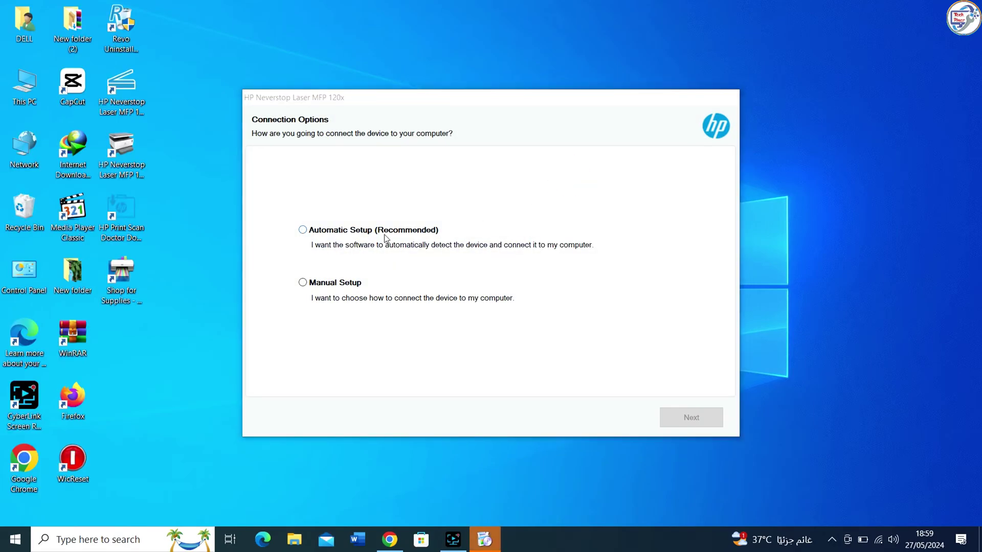
click(359, 234)
click(690, 418)
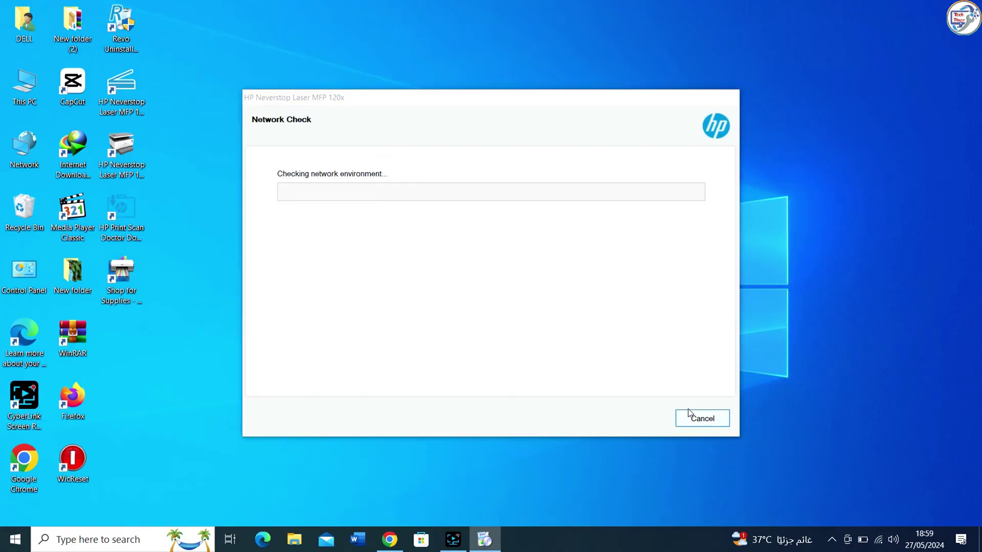
click(878, 540)
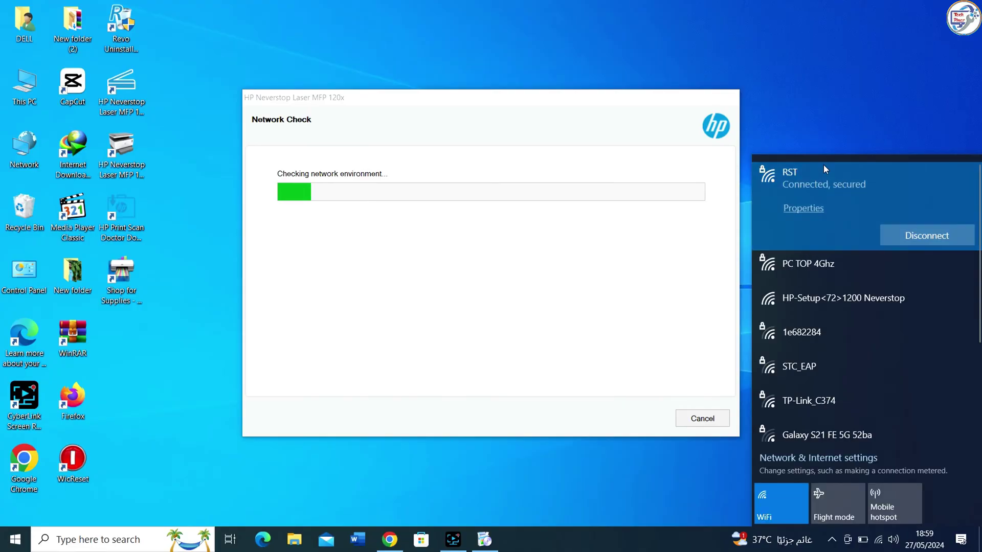
click(800, 86)
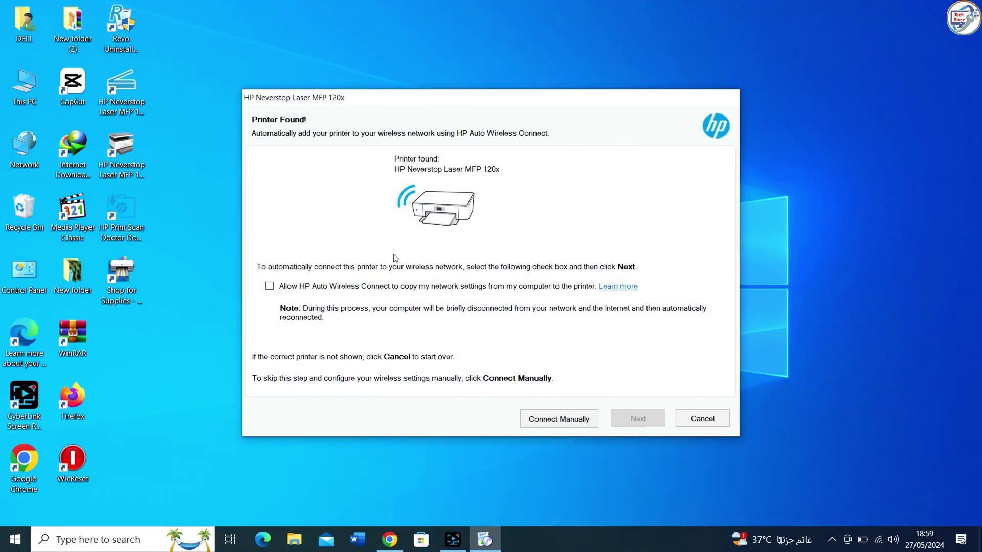
- Allow HP Auto Wireless Connect to copy network settings and start wireless configuration
click(270, 287)
click(625, 417)
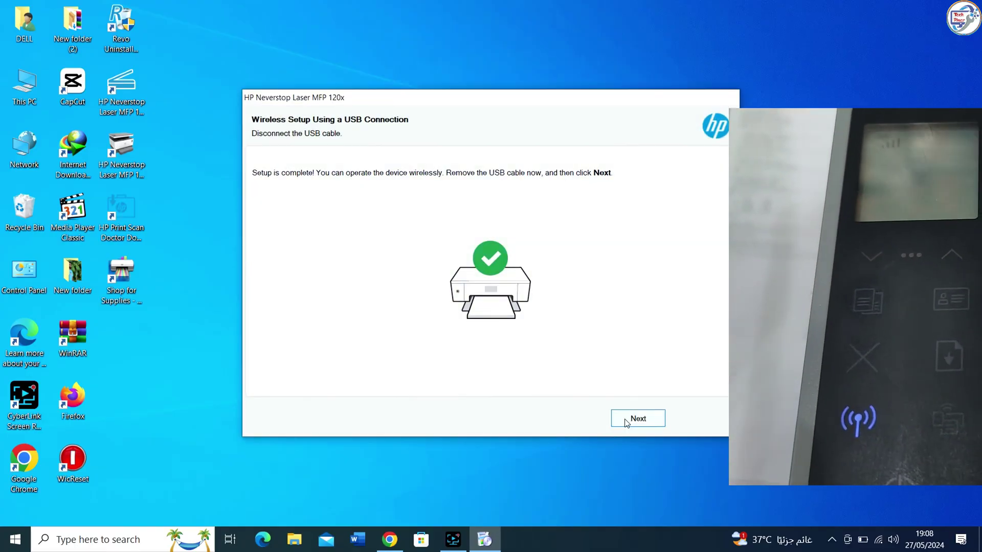
- Finish wireless setup after unplugging the USB cable
click(620, 418)
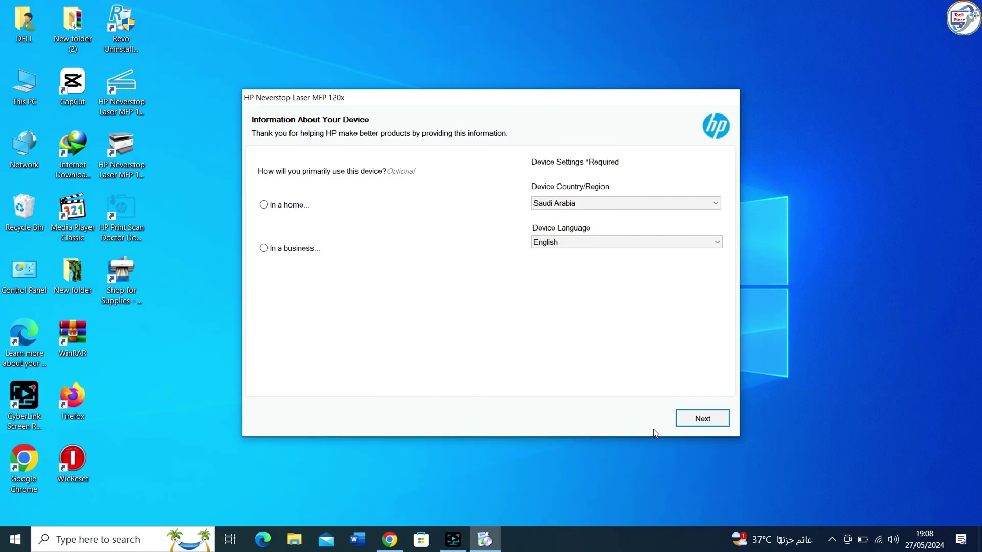
- Submit the device information with Saudi Arabia and English and continue setup
click(708, 419)
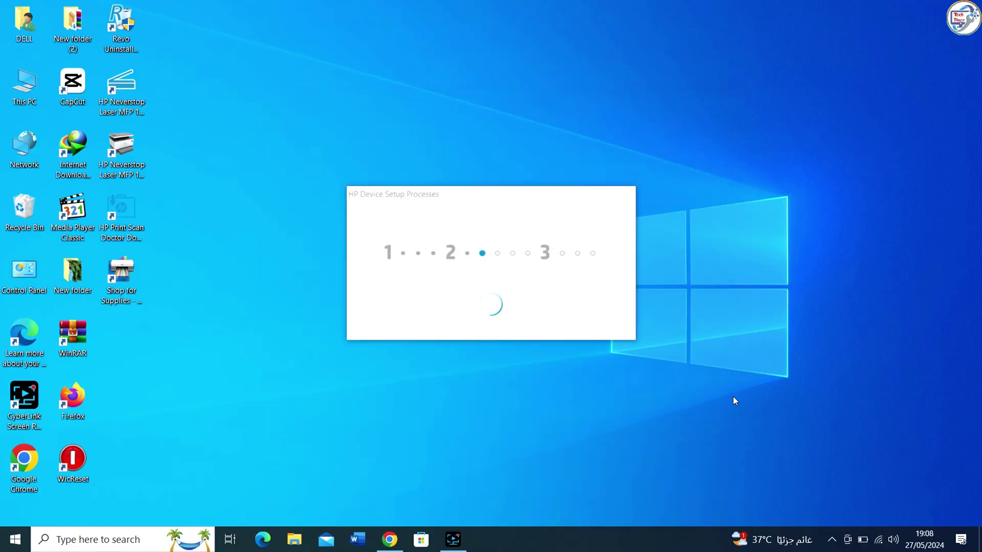